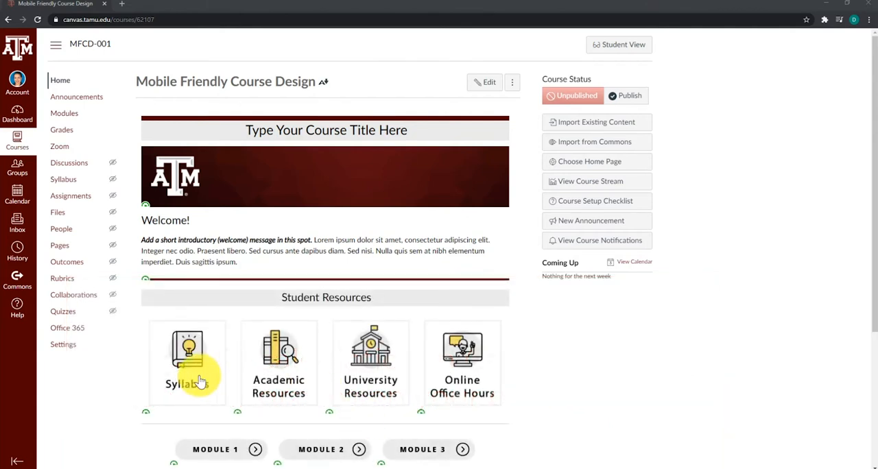
Step: Review the course's assignment groups Papers, Participation, Midterm and Final and the points of their assignments
{"action": "left_click", "coordinate": [71, 197]}
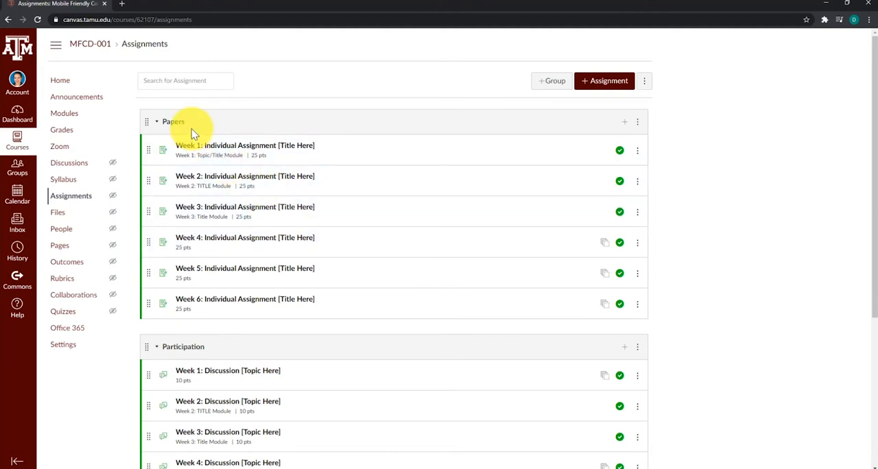
{"action": "scroll", "coordinate": [195, 134], "scroll_direction": "down", "scroll_amount": 3}
{"action": "scroll", "coordinate": [221, 192], "scroll_direction": "down", "scroll_amount": 1}
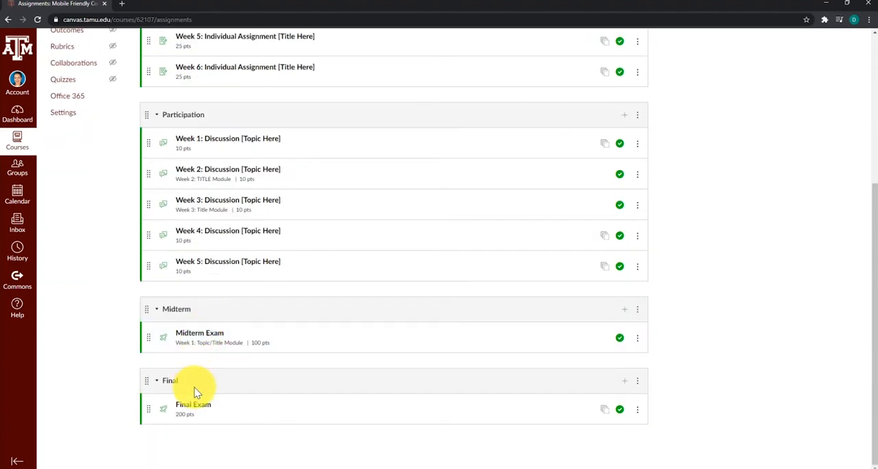
{"action": "scroll", "coordinate": [196, 391], "scroll_direction": "up", "scroll_amount": 3}
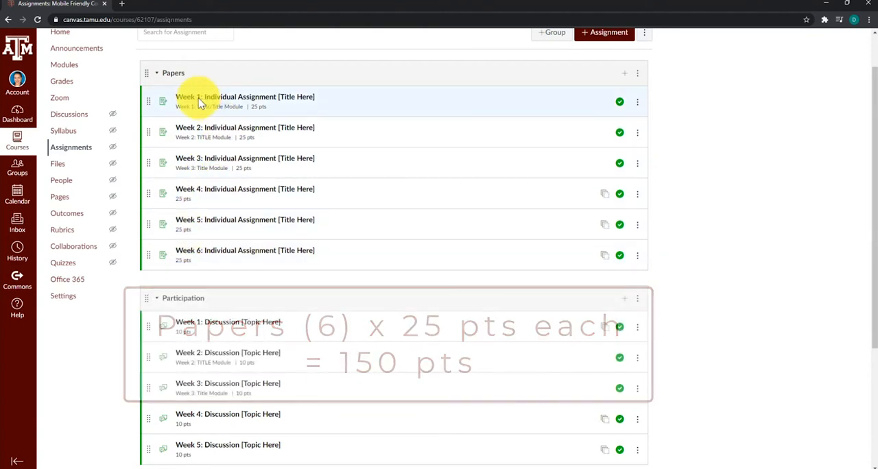
{"action": "scroll", "coordinate": [233, 240], "scroll_direction": "down", "scroll_amount": 2}
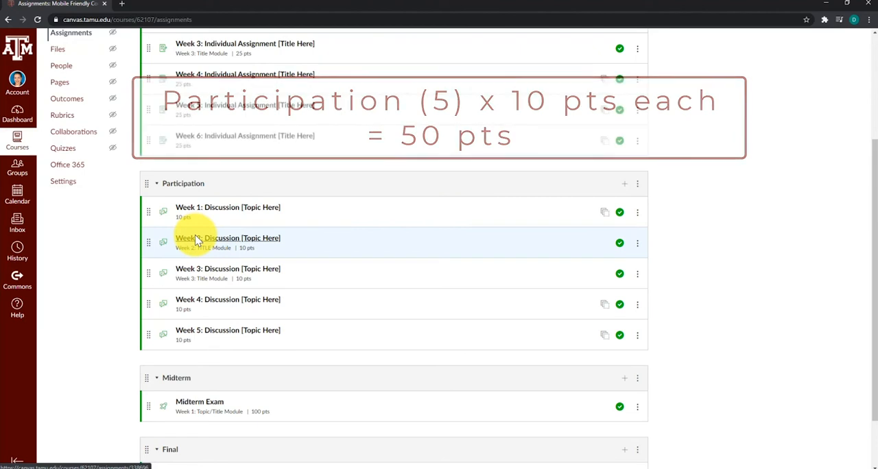
{"action": "scroll", "coordinate": [203, 275], "scroll_direction": "down", "scroll_amount": 1}
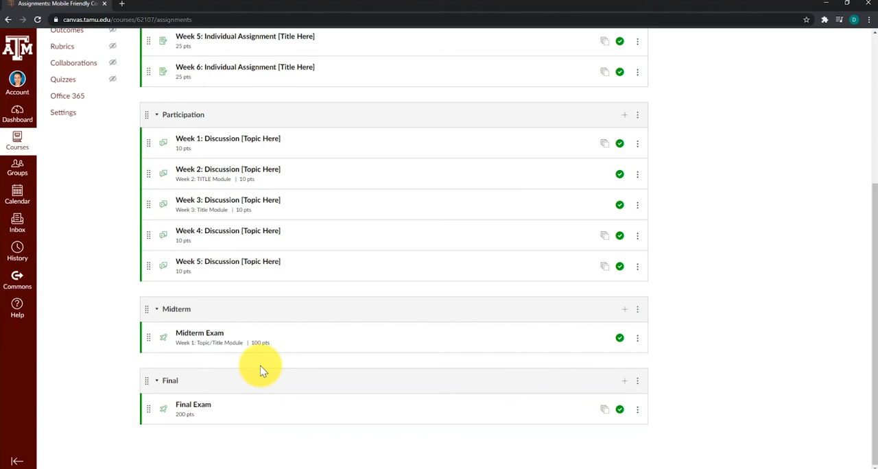
{"action": "scroll", "coordinate": [264, 367], "scroll_direction": "up", "scroll_amount": 4}
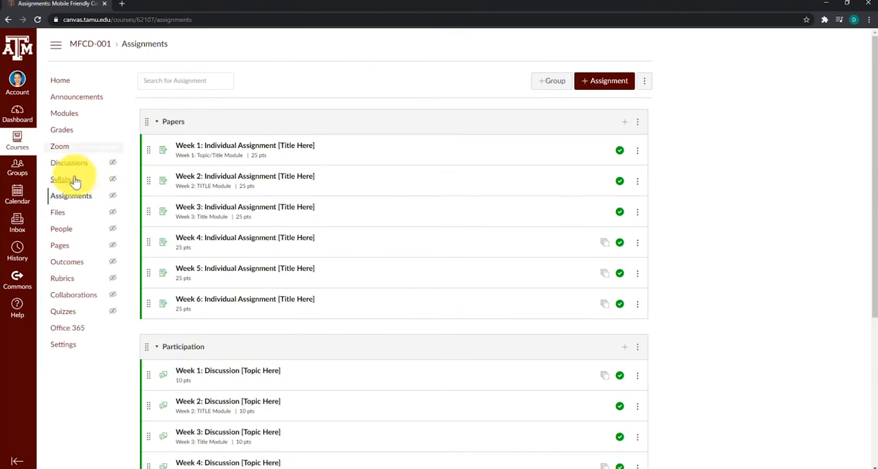
Step: Open the course gradebook and inspect the first student's total and Week 1–3 scores, plus the Test Student's total
{"action": "left_click", "coordinate": [62, 132]}
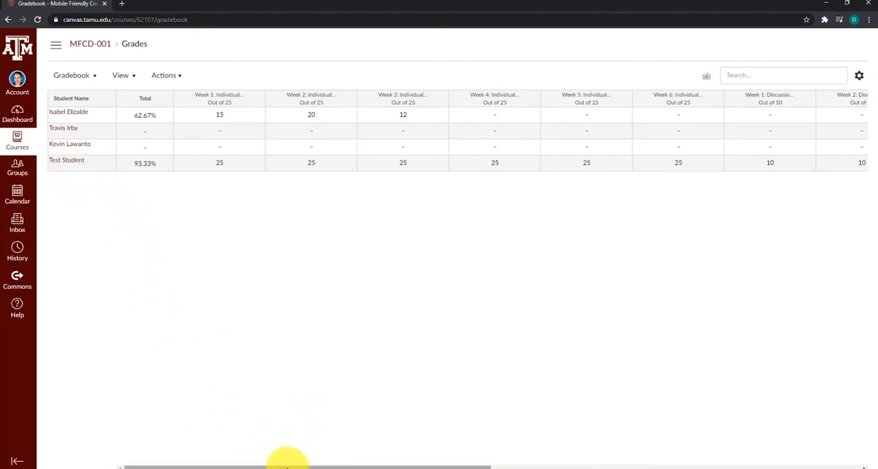
{"action": "mouse_move", "coordinate": [287, 467]}
{"action": "left_mouse_down"}
{"action": "mouse_move", "coordinate": [336, 467]}
{"action": "mouse_move", "coordinate": [289, 466]}
{"action": "left_mouse_up"}
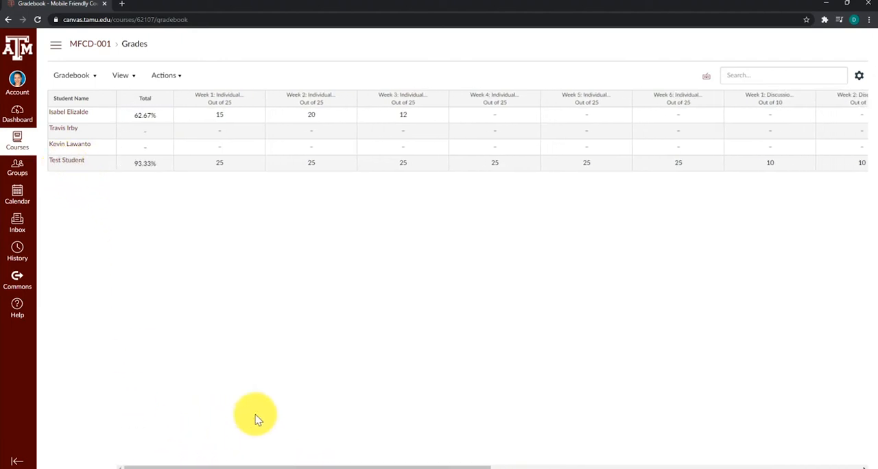
{"action": "left_click", "coordinate": [145, 120]}
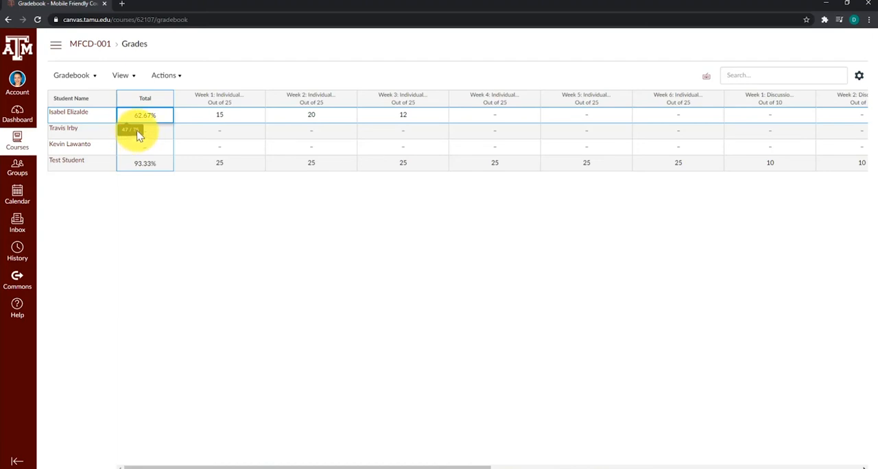
{"action": "left_click", "coordinate": [221, 117]}
{"action": "left_click", "coordinate": [315, 118]}
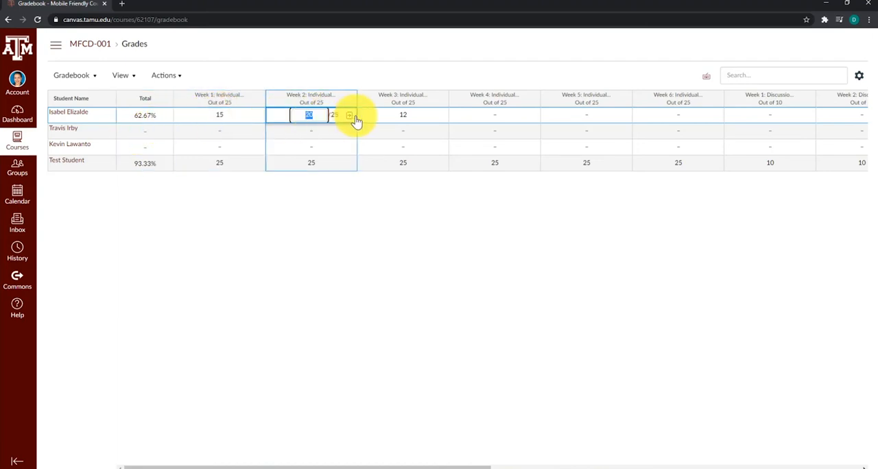
{"action": "left_click", "coordinate": [405, 119]}
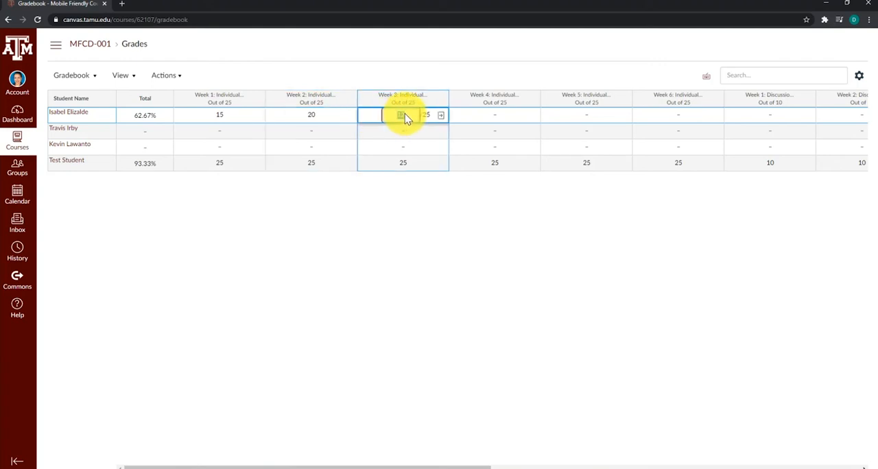
{"action": "left_click", "coordinate": [140, 118]}
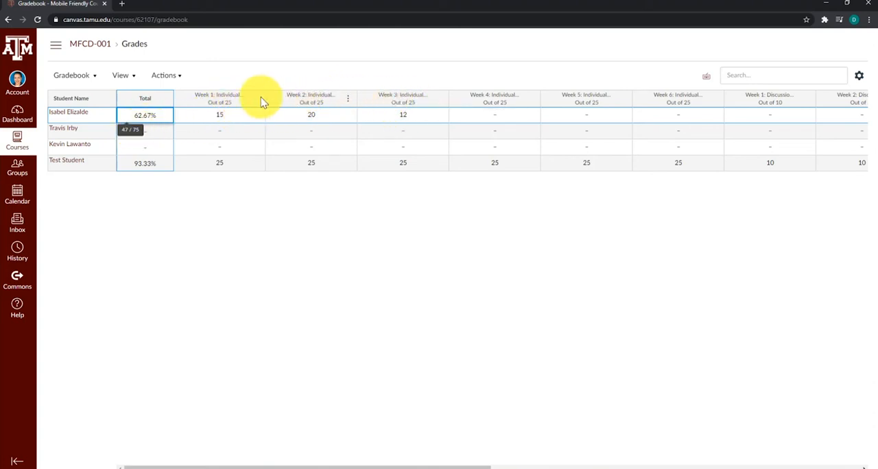
{"action": "left_click", "coordinate": [145, 166]}
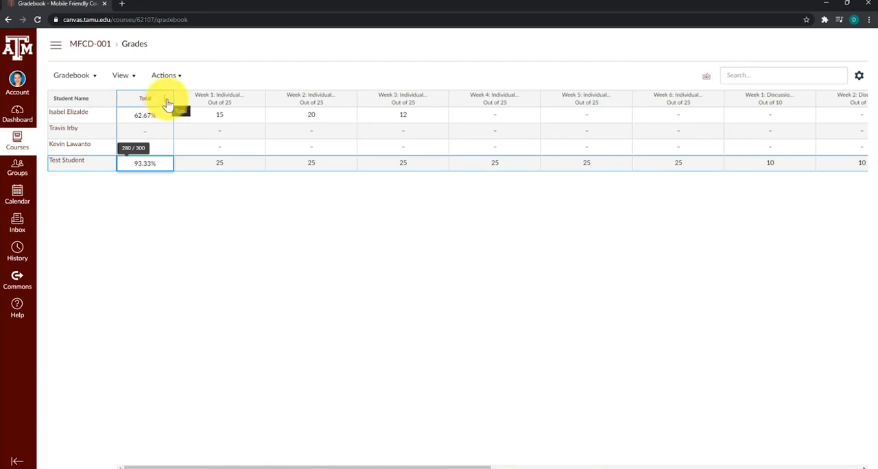
Step: Display the gradebook's Total column as points and accept that students also see their final grade as points
{"action": "left_click", "coordinate": [166, 100]}
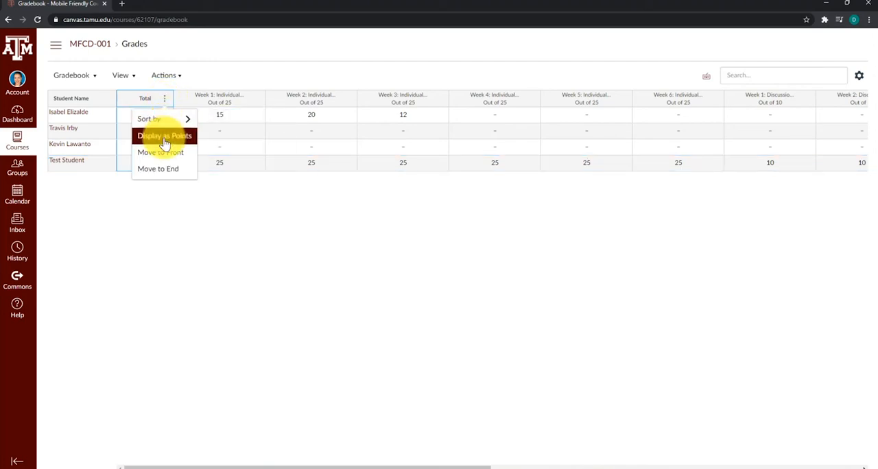
{"action": "left_click", "coordinate": [165, 137]}
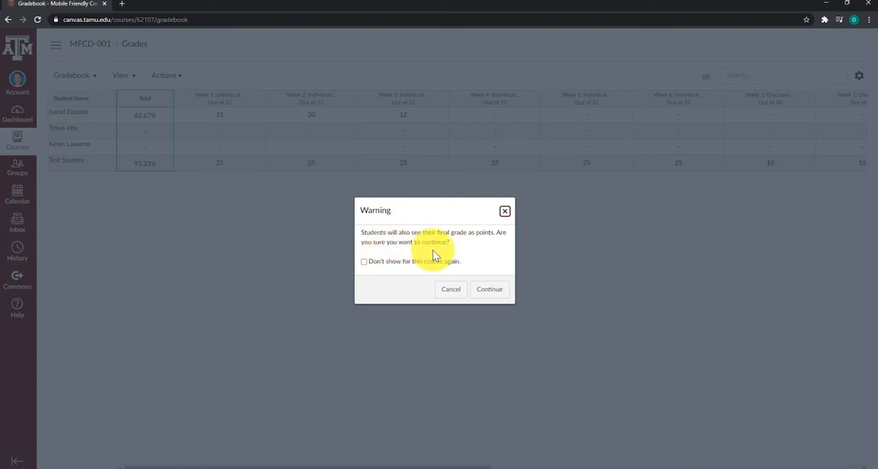
{"action": "left_click", "coordinate": [489, 293]}
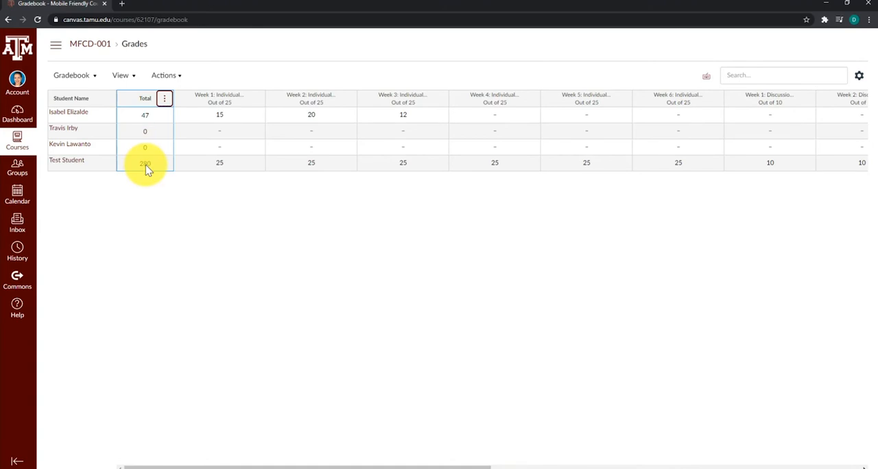
Step: Check the percentages behind the point totals of the first student, the Test Student and the second student
{"action": "left_click", "coordinate": [149, 118]}
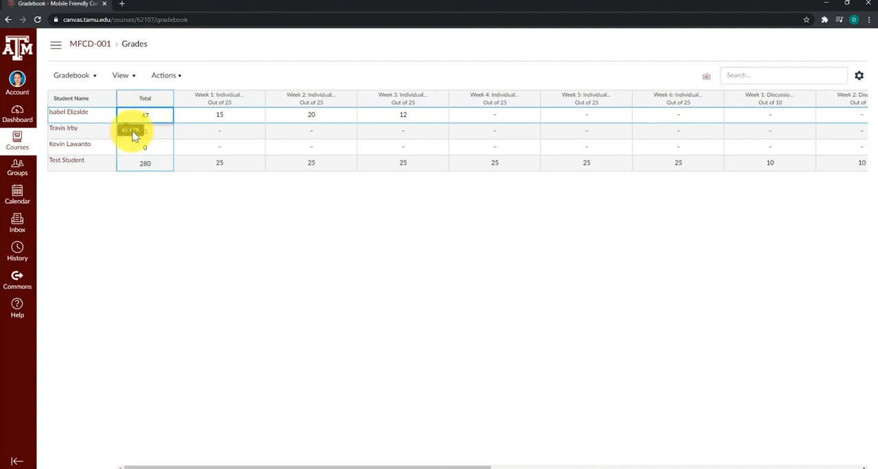
{"action": "left_click", "coordinate": [144, 166]}
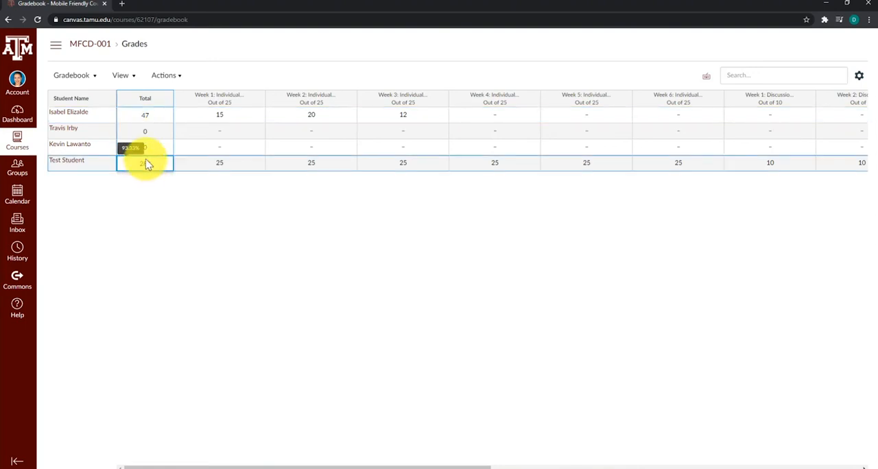
{"action": "left_click", "coordinate": [151, 136]}
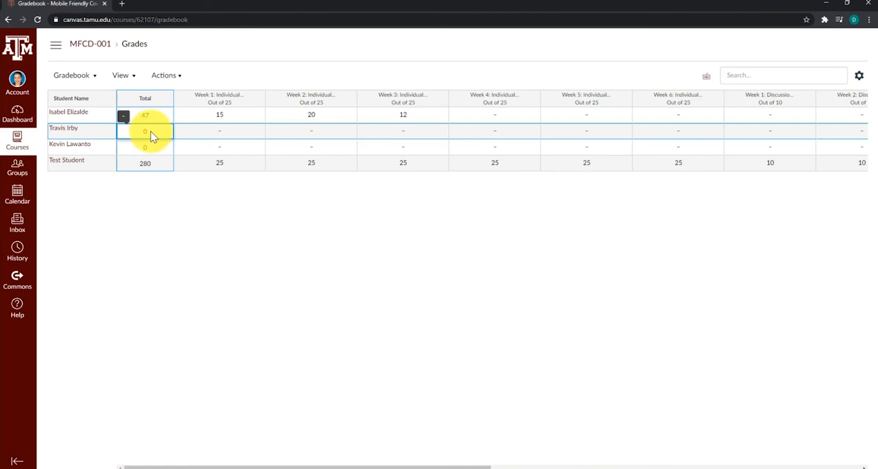
Step: Enable the course grading scheme in the course settings and open the scheme for viewing and editing
{"action": "left_click", "coordinate": [56, 49]}
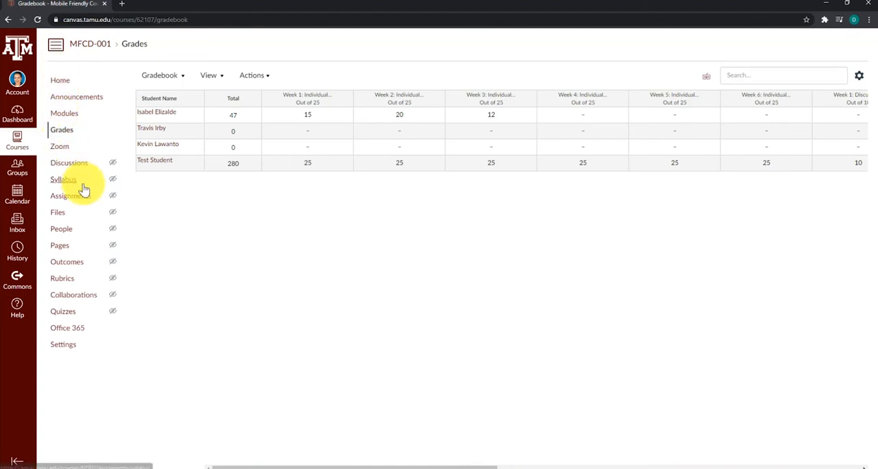
{"action": "left_click", "coordinate": [61, 346]}
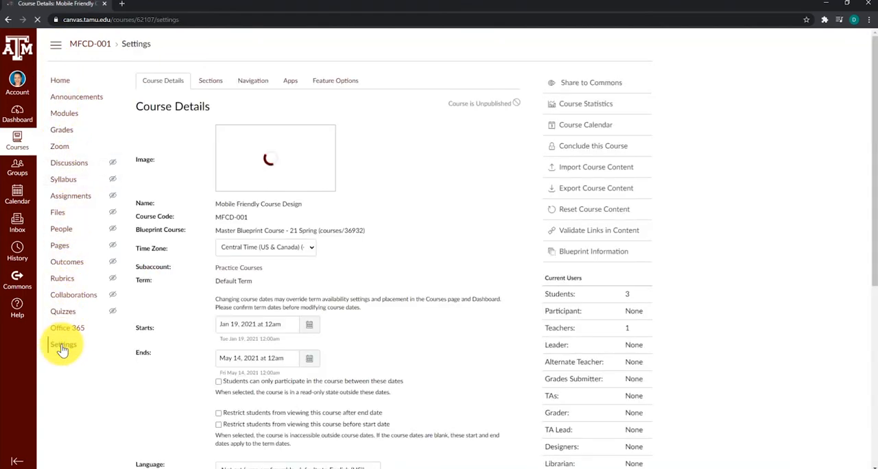
{"action": "scroll", "coordinate": [347, 326], "scroll_direction": "down", "scroll_amount": 1}
{"action": "scroll", "coordinate": [347, 326], "scroll_direction": "down", "scroll_amount": 5}
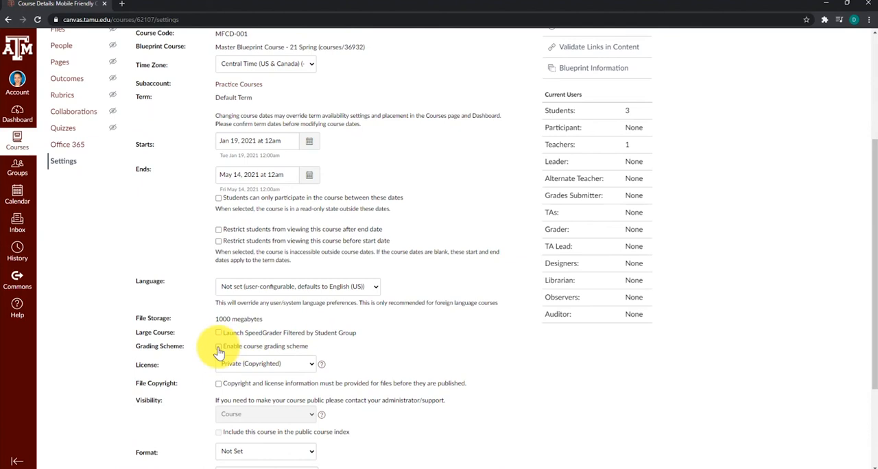
{"action": "left_click", "coordinate": [218, 347]}
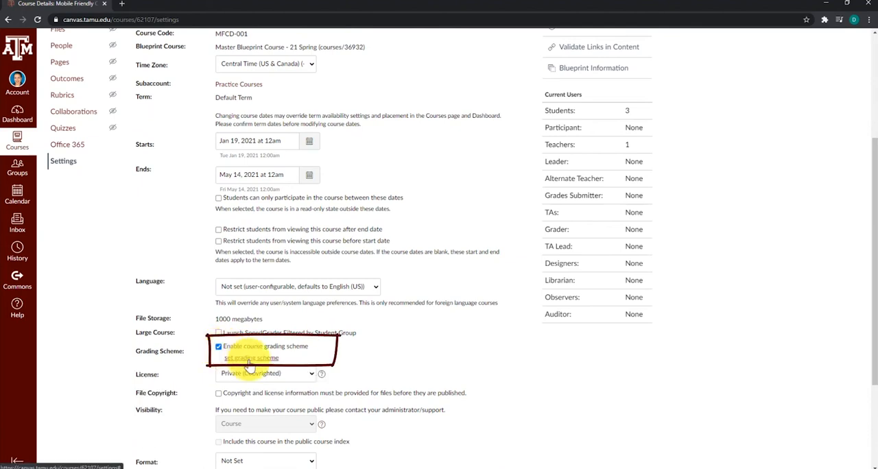
{"action": "left_click", "coordinate": [249, 358]}
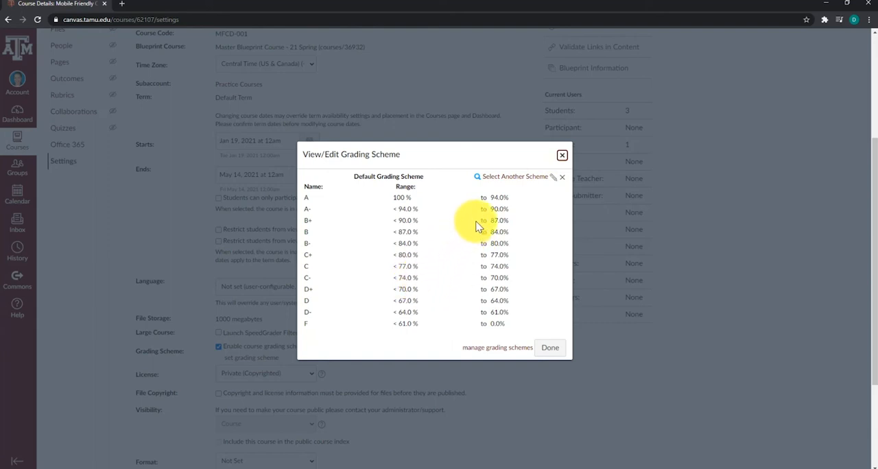
Step: Browse the other available grading schemes, previewing the Course Letter Grade, S/U and Satisfactory/Unsatisfactory ranges
{"action": "left_click", "coordinate": [510, 179]}
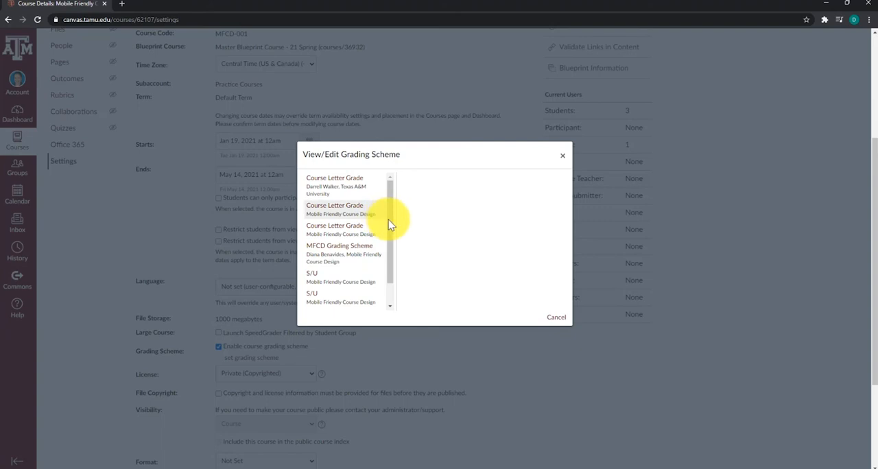
{"action": "left_click_drag", "start_coordinate": [389, 225], "coordinate": [392, 239]}
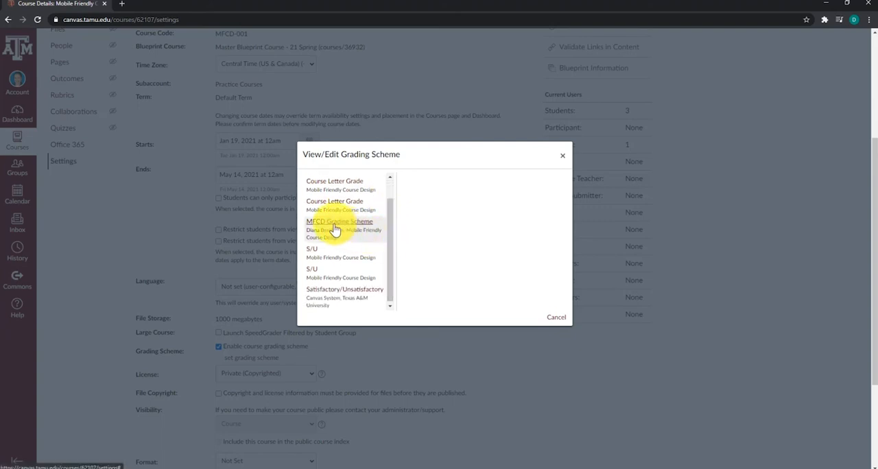
{"action": "left_click_drag", "start_coordinate": [391, 237], "coordinate": [396, 221]}
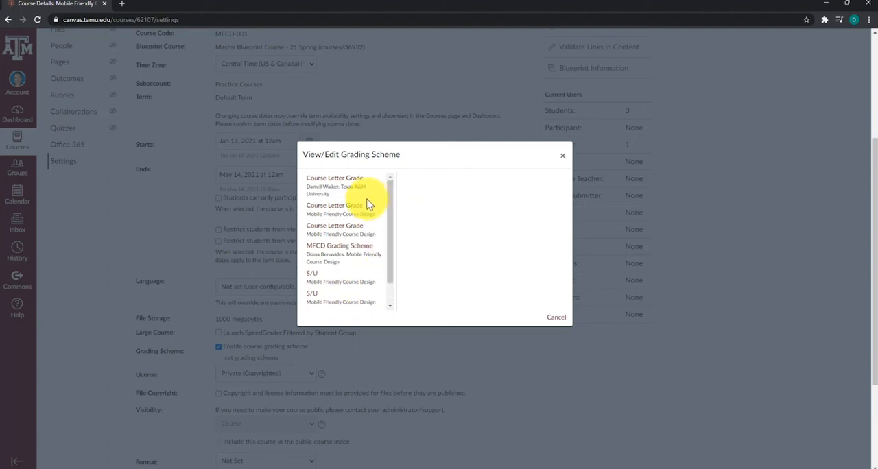
{"action": "left_click", "coordinate": [329, 181]}
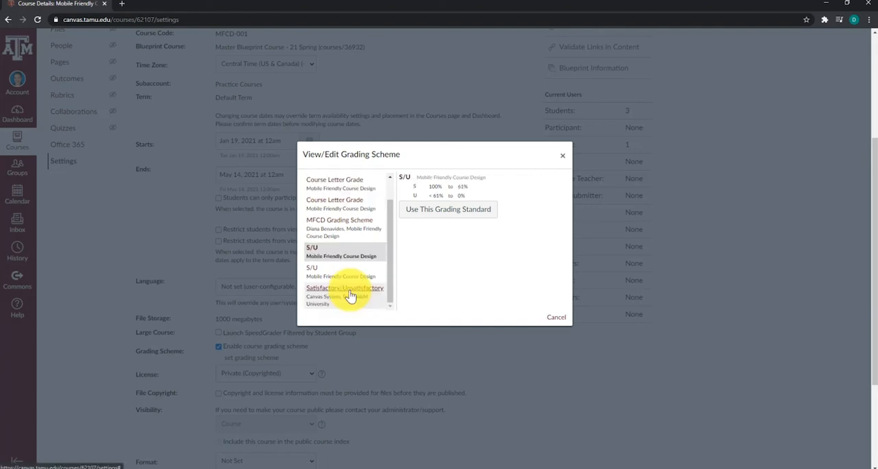
{"action": "left_click", "coordinate": [350, 294]}
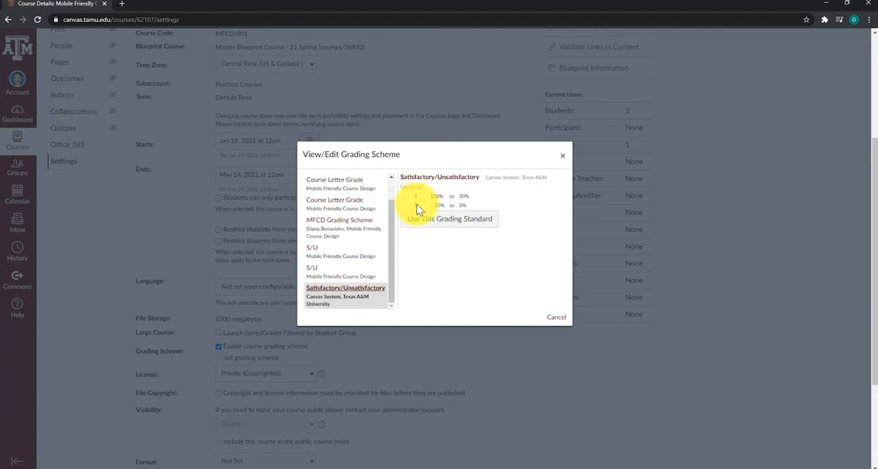
Step: Apply the MFCD Grading Scheme as the course's grading standard and save the updated course details
{"action": "left_click", "coordinate": [345, 229]}
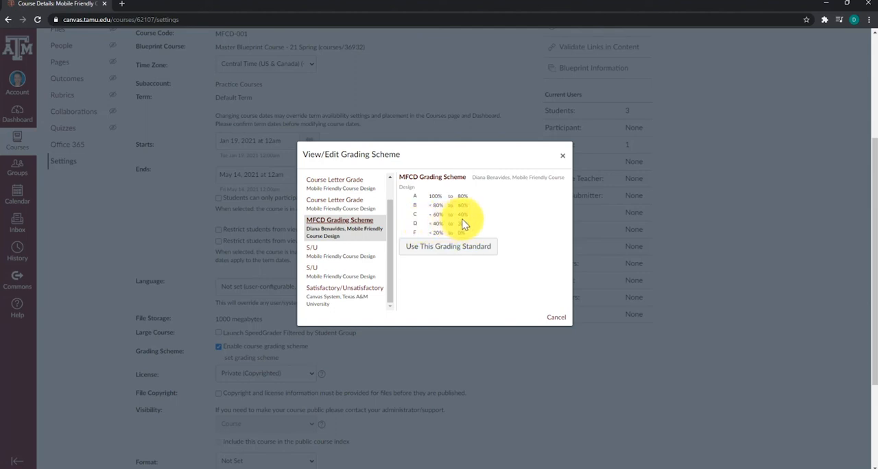
{"action": "left_click", "coordinate": [436, 253]}
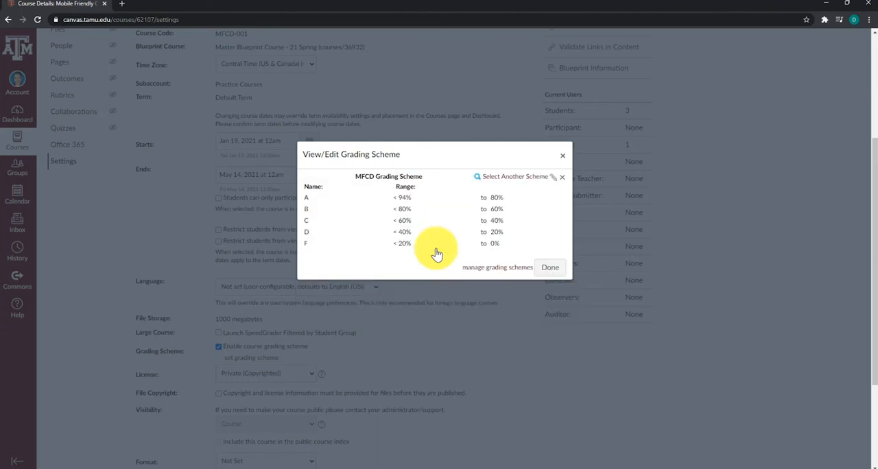
{"action": "left_click", "coordinate": [555, 270]}
{"action": "scroll", "coordinate": [549, 276], "scroll_direction": "down", "scroll_amount": 3}
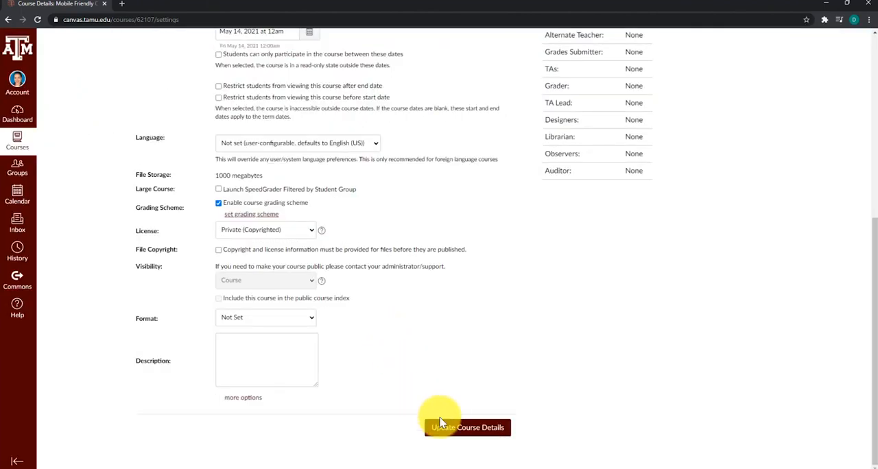
{"action": "left_click", "coordinate": [463, 431]}
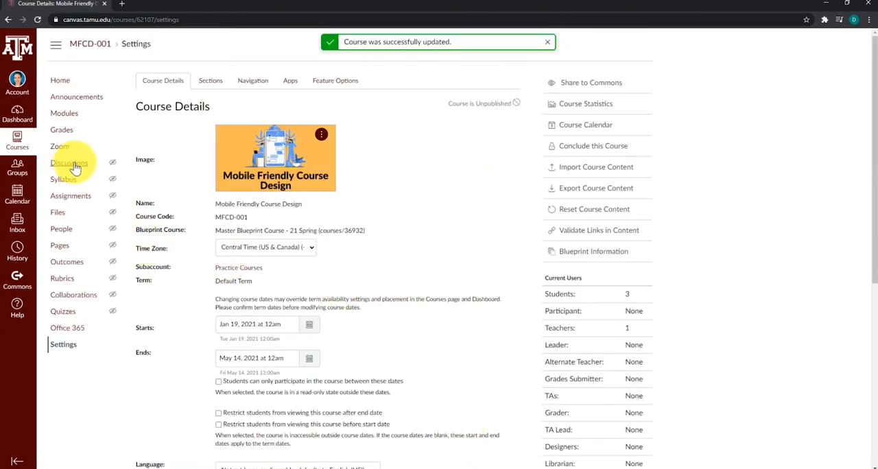
Step: Check the gradebook's Total column for letter grades and return to the course home page
{"action": "left_click", "coordinate": [66, 136]}
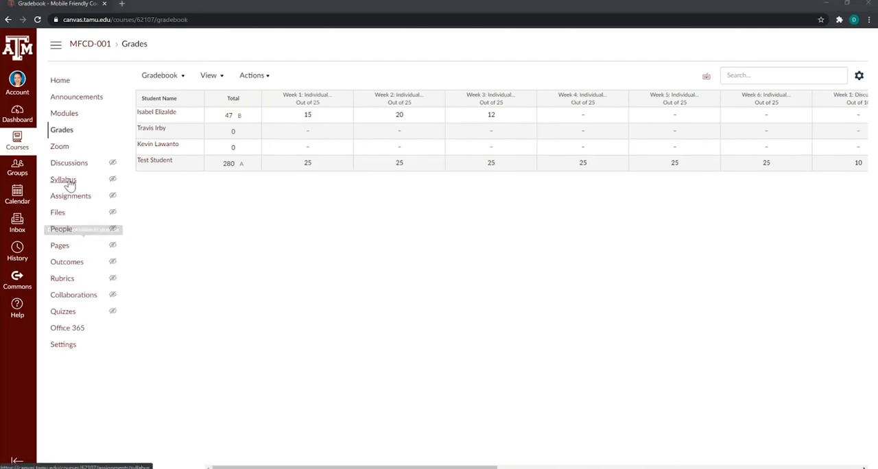
{"action": "left_click", "coordinate": [59, 83]}
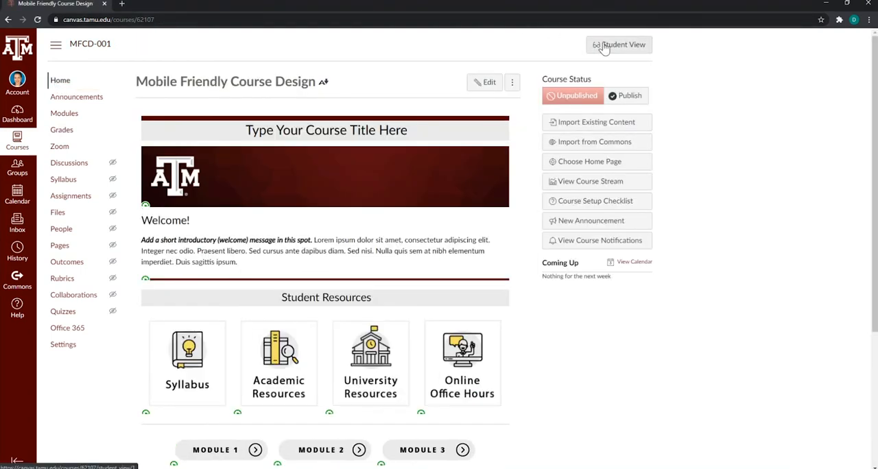
Step: Open the test student's grades in Student View and examine the assignment scores, group subtotals, course total points and letter grade
{"action": "left_click", "coordinate": [604, 47]}
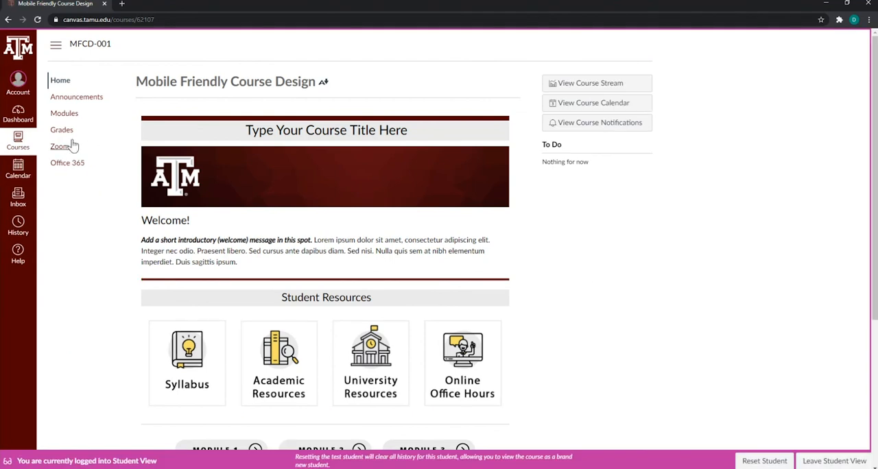
{"action": "left_click", "coordinate": [62, 130]}
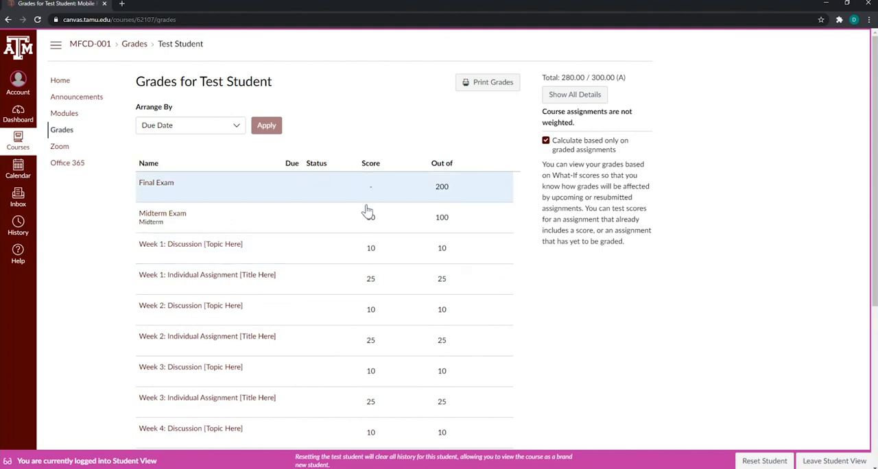
{"action": "scroll", "coordinate": [350, 283], "scroll_direction": "down", "scroll_amount": 4}
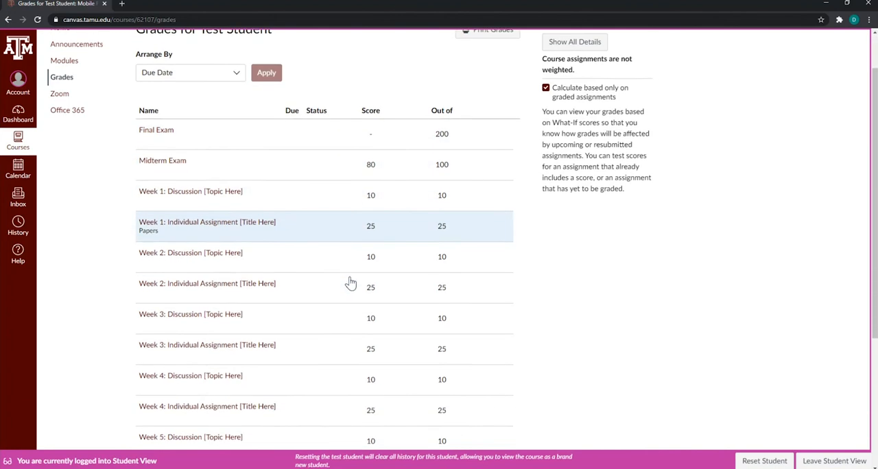
{"action": "scroll", "coordinate": [349, 274], "scroll_direction": "up", "scroll_amount": 1}
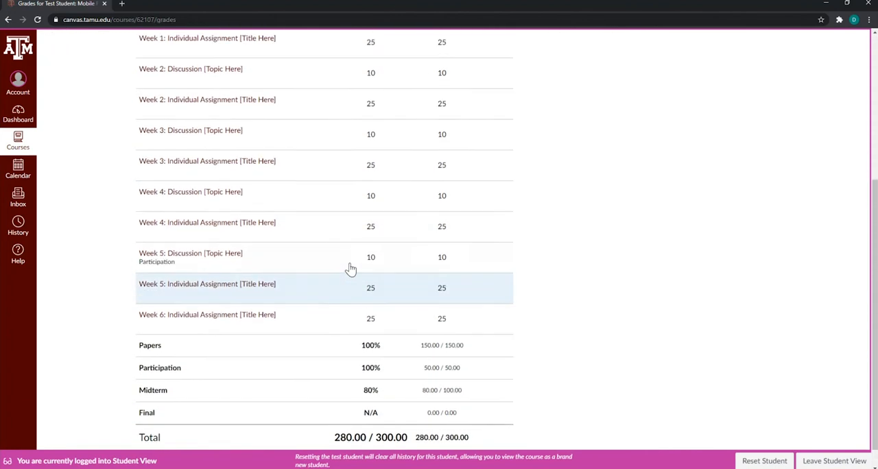
{"action": "scroll", "coordinate": [343, 238], "scroll_direction": "down", "scroll_amount": 1}
{"action": "scroll", "coordinate": [343, 241], "scroll_direction": "down", "scroll_amount": 1}
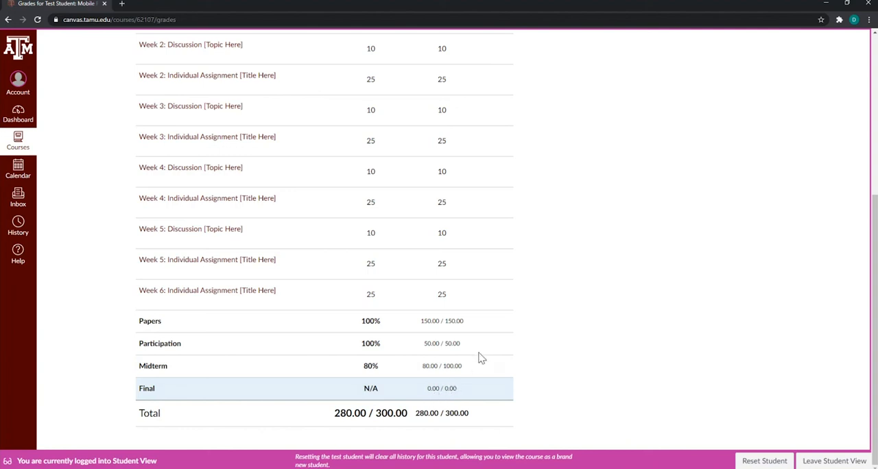
{"action": "scroll", "coordinate": [491, 374], "scroll_direction": "up", "scroll_amount": 5}
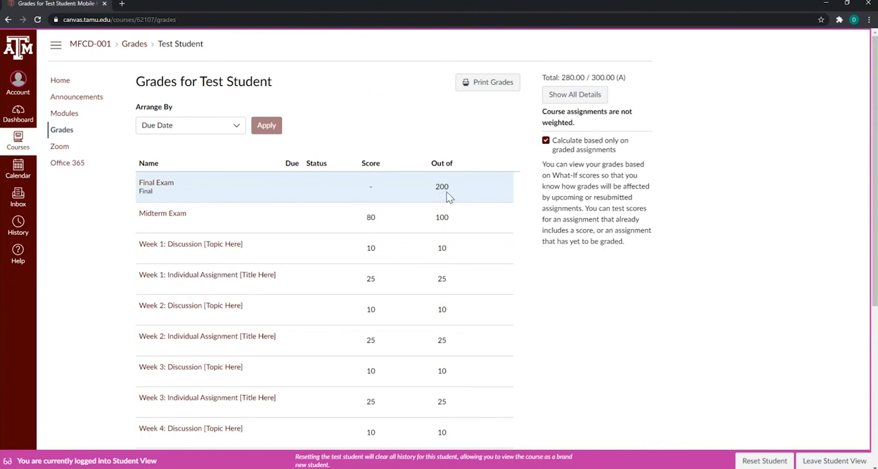
{"action": "scroll", "coordinate": [458, 223], "scroll_direction": "down", "scroll_amount": 5}
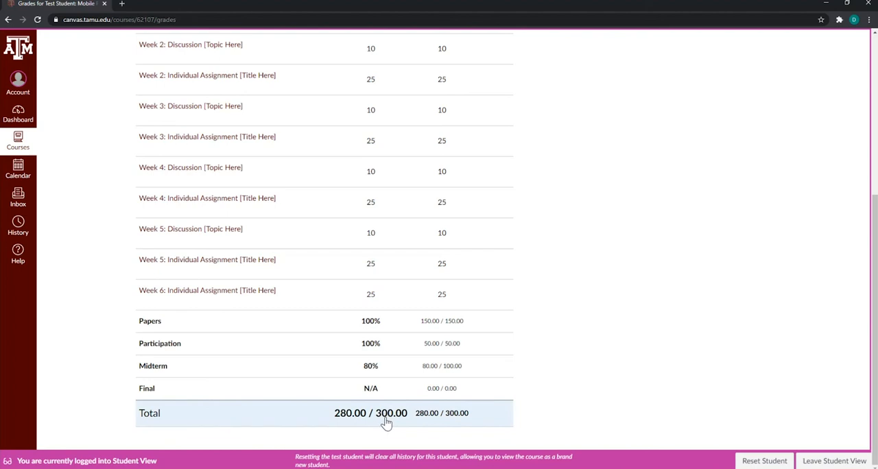
{"action": "scroll", "coordinate": [503, 385], "scroll_direction": "up", "scroll_amount": 4}
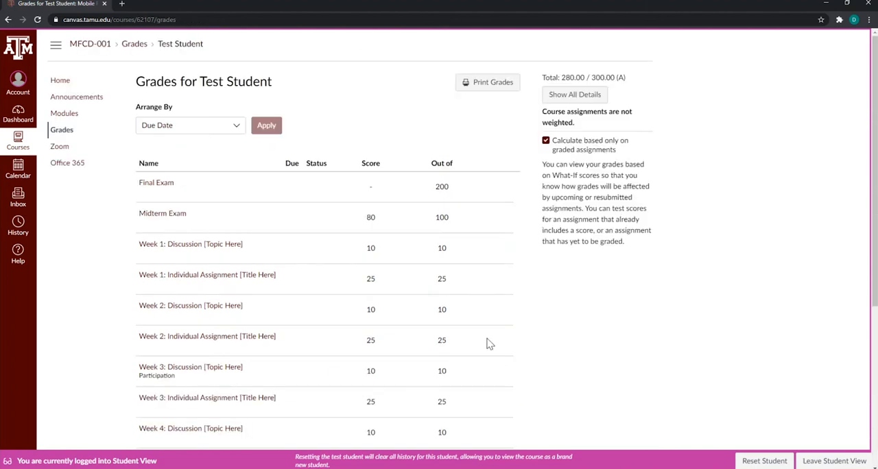